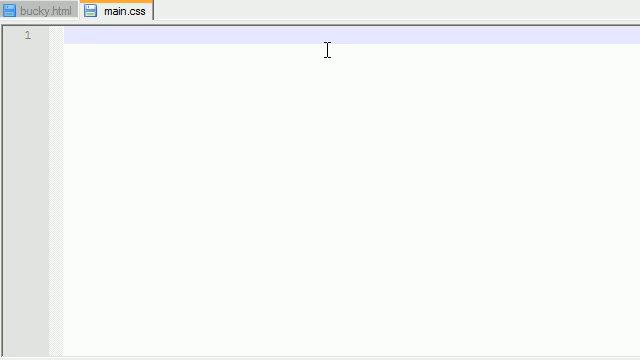
Write the universal * rule with margin: 0px and a duplicated line changed to padding: 0px
left_click(42, 11)
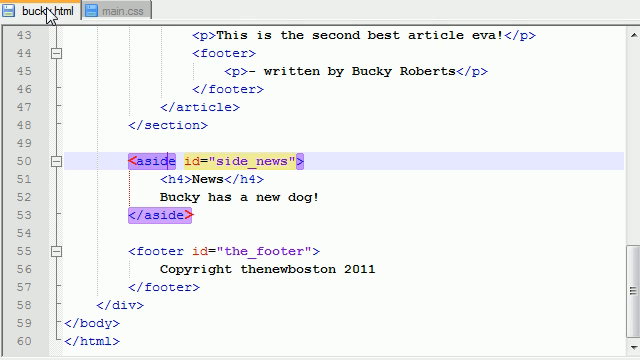
scroll(98, 165, "up", 5)
scroll(98, 165, "up", 5)
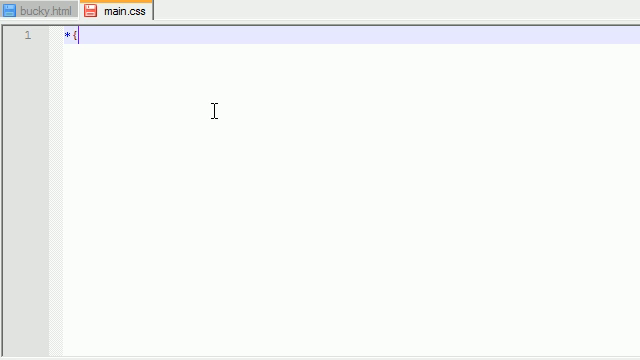
type("}")
key("Left")
key("Return")
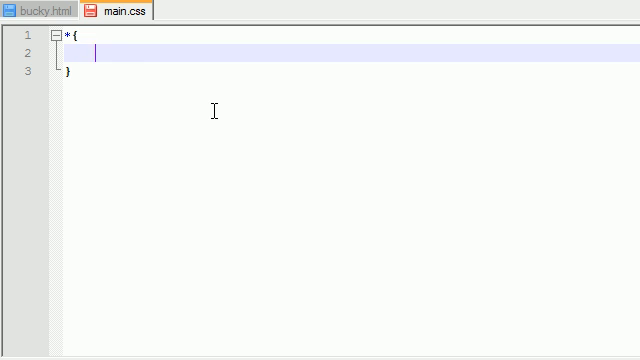
type("margin")
type(": 0px;")
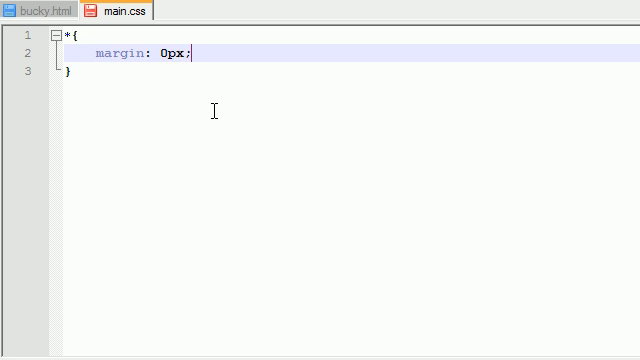
left_click(190, 53)
left_click_drag(190, 53, 106, 53)
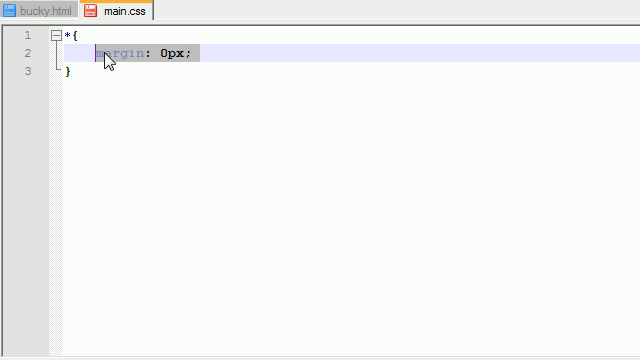
left_click(196, 53)
left_click_drag(196, 53, 100, 53)
right_click(100, 53)
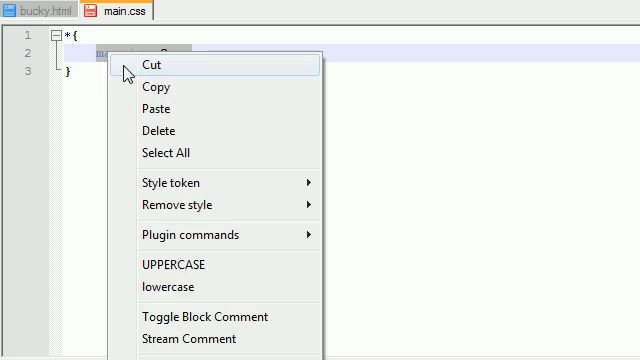
left_click(155, 87)
left_click(201, 53)
key("Return")
key("ctrl+v")
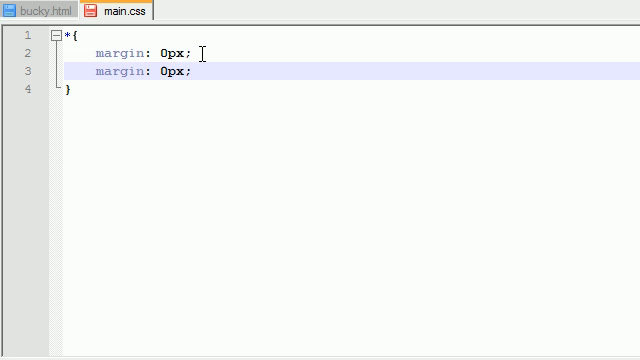
double_click(110, 71)
type("paddin")
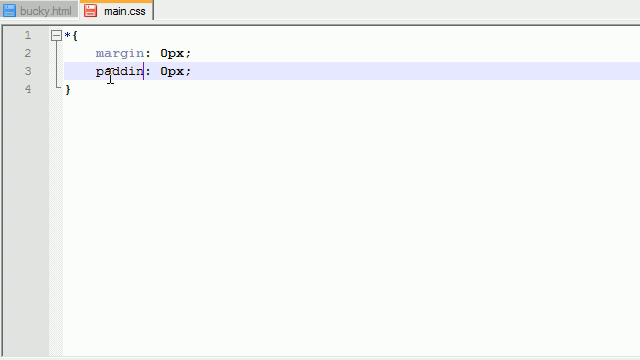
type("g")
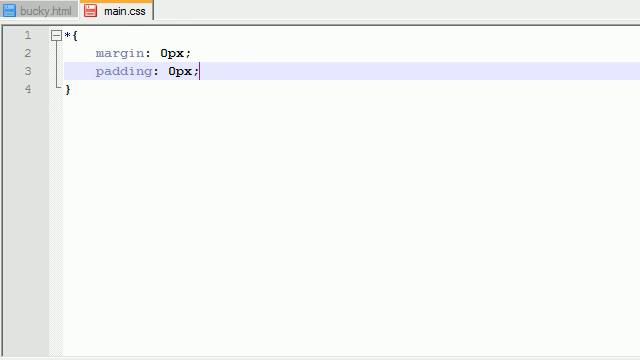
Review the closed reset rule and its 0px values, then leave a new line for the h1 selector
key("ctrl+a")
key("ctrl+c")
key("Right")
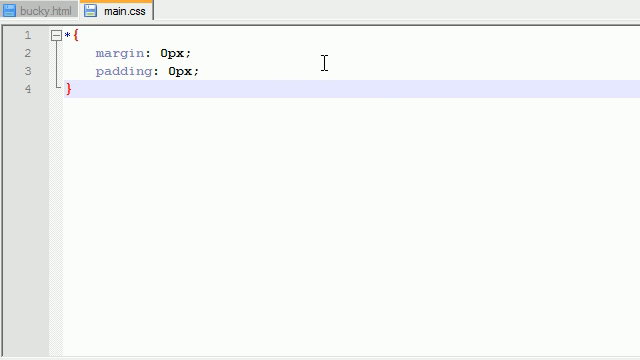
key("ctrl+a")
left_click(135, 99)
left_click(161, 53)
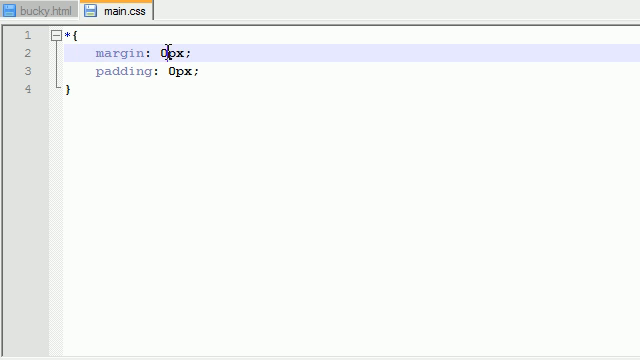
left_click(148, 113)
key("ctrl+shift+Home")
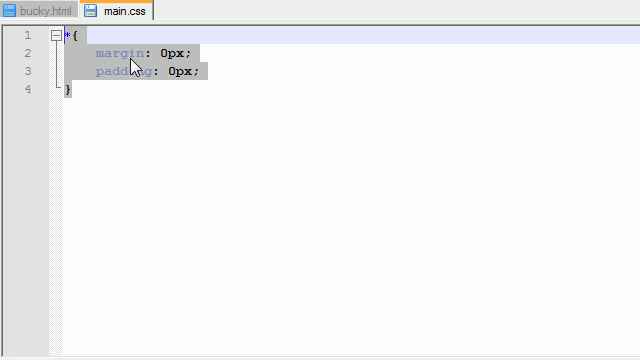
left_click(110, 111)
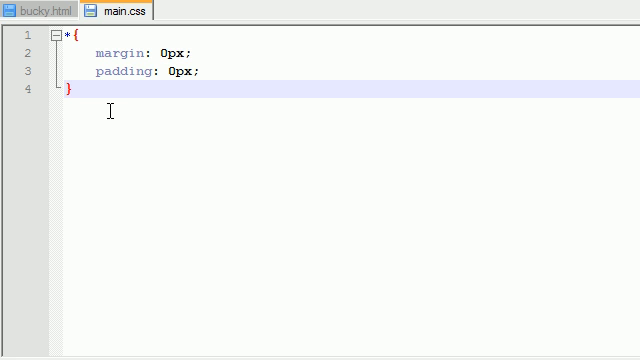
key("Return")
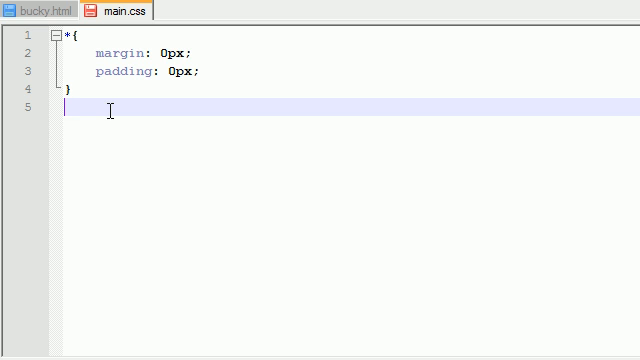
type("h1")
type("{}")
Open the h1 rule body and check the three h1 headings in bucky.html
key("Return")
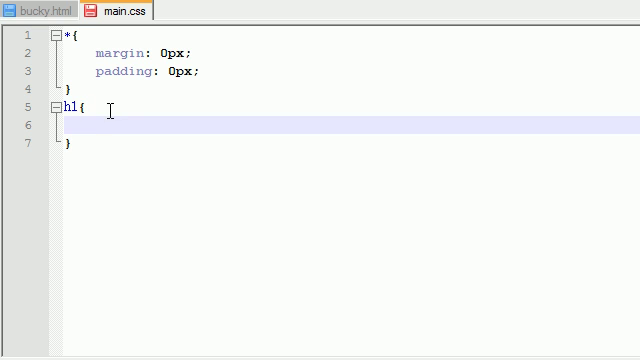
left_click(45, 11)
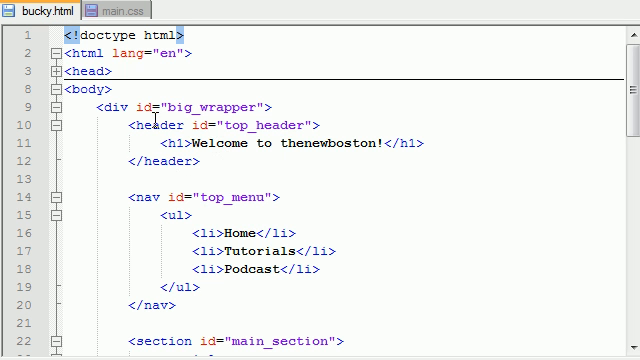
left_click(181, 143)
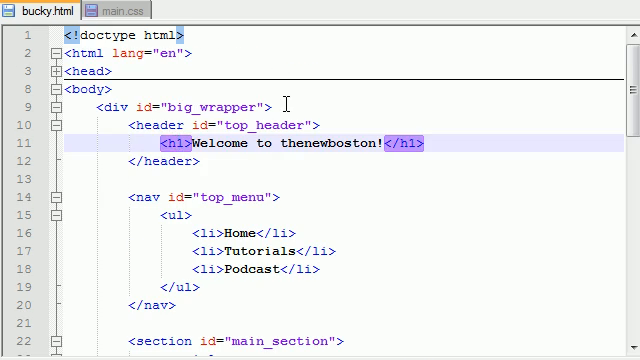
scroll(286, 150, "down", 1)
scroll(290, 170, "down", 1)
scroll(300, 190, "down", 1)
left_click(272, 196)
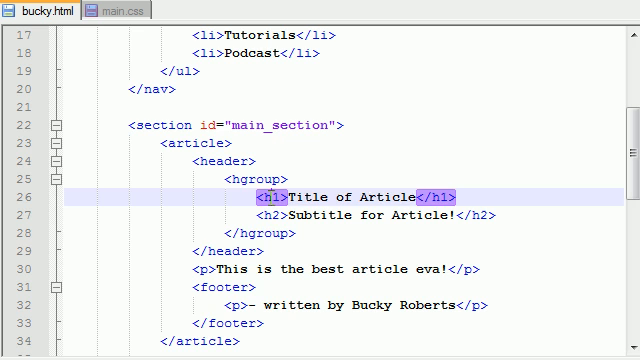
scroll(230, 260, "down", 3)
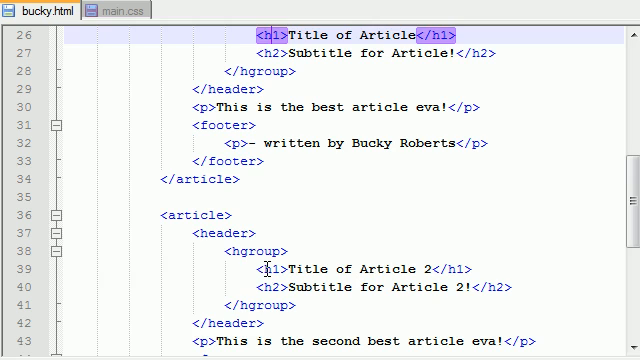
left_click(267, 270)
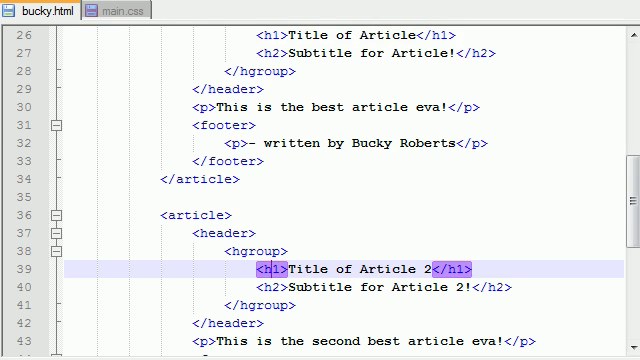
key("alt+Tab")
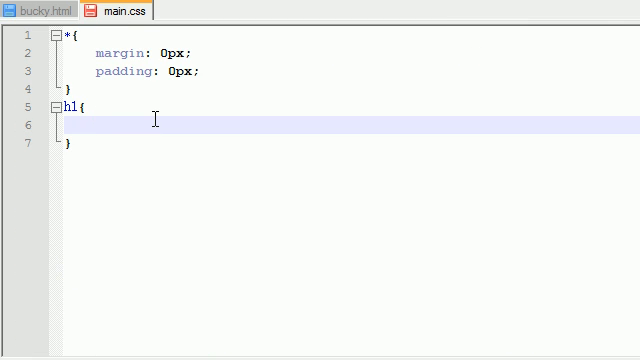
type("font: ")
type("bold 20")
type("px Tahoma")
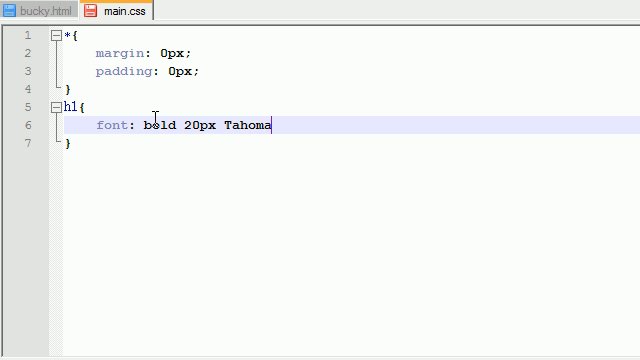
type(";")
Declare font: bold 20px Tahoma; inside the h1 rule
double_click(163, 125)
double_click(200, 125)
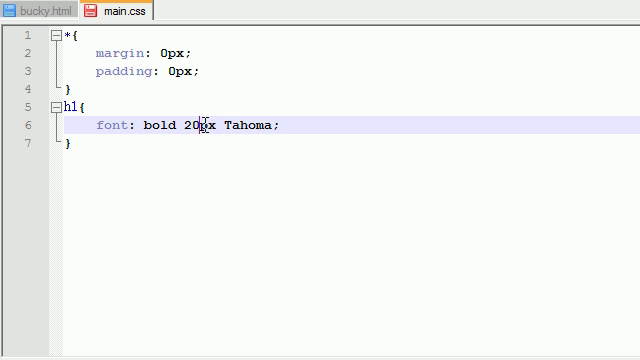
double_click(258, 126)
left_click(126, 143)
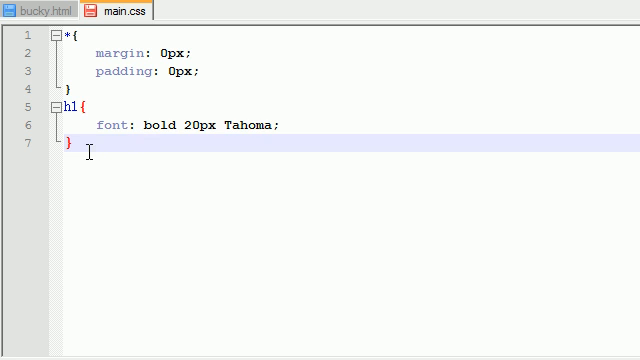
Duplicate the whole h1 rule below itself in main.css
left_click_drag(72, 143, 44, 110)
right_click(79, 129)
left_click(126, 157)
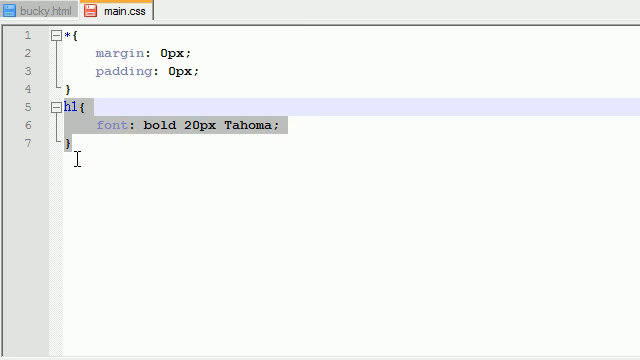
left_click(76, 172)
key("Return")
key("ctrl+v")
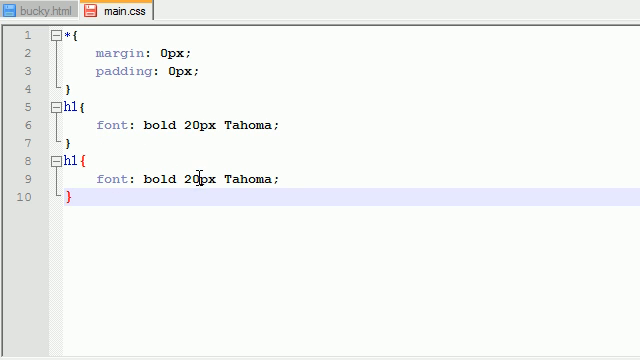
Turn the duplicate into an h2 rule with bold 14px Tahoma, then go to the browser
left_click(78, 161)
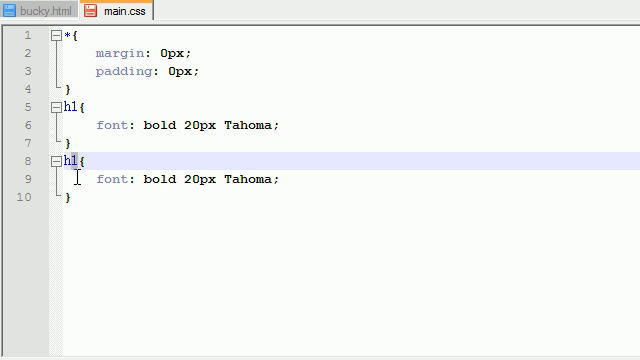
key("BackSpace")
type("2")
left_click_drag(192, 179, 184, 179)
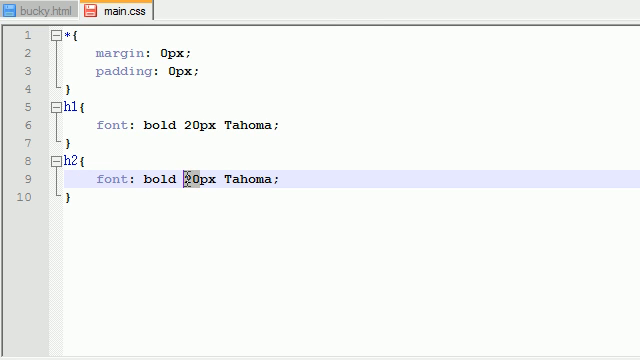
type("14")
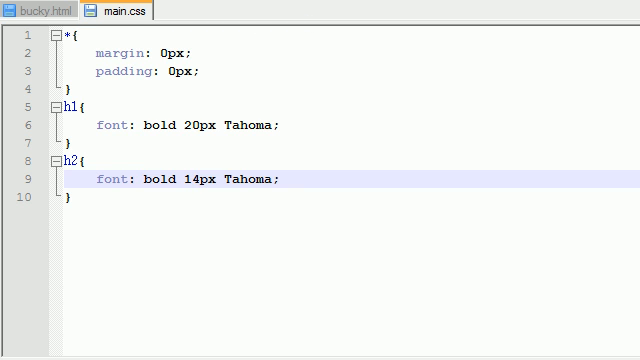
key("alt+Tab")
Reload the page, highlight the restyled article title and subtitle, then return to the end of the h2 rule
key("F5")
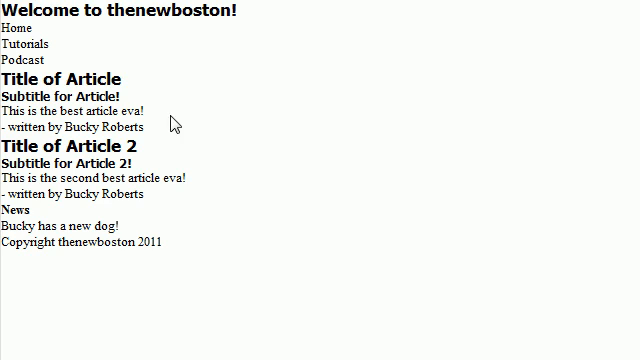
mouse_move(1, 78)
left_mouse_down()
mouse_move(120, 78)
mouse_move(1, 96)
left_mouse_up()
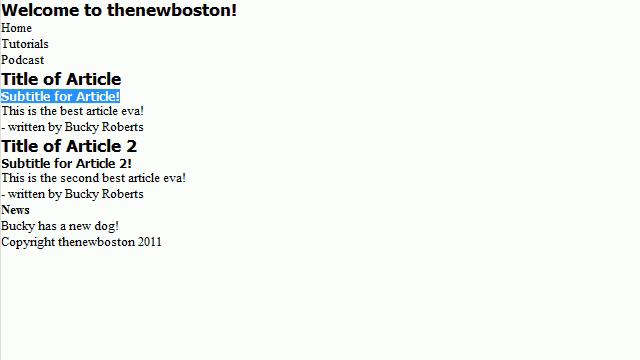
left_click(92, 103)
left_click_drag(120, 96, 15, 78)
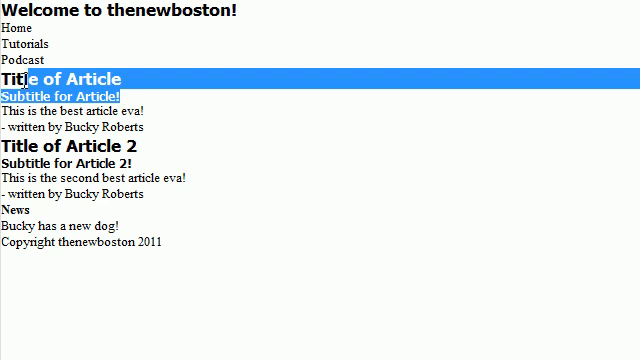
left_click(143, 96)
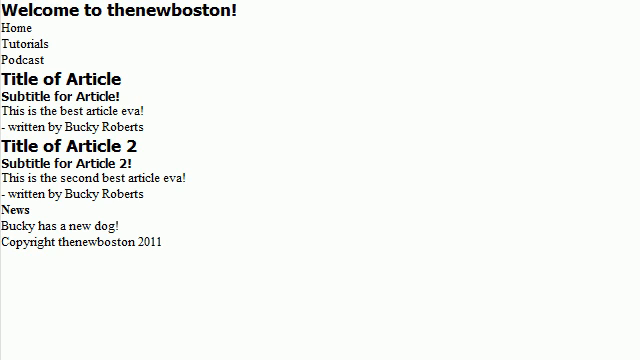
left_click(208, 207)
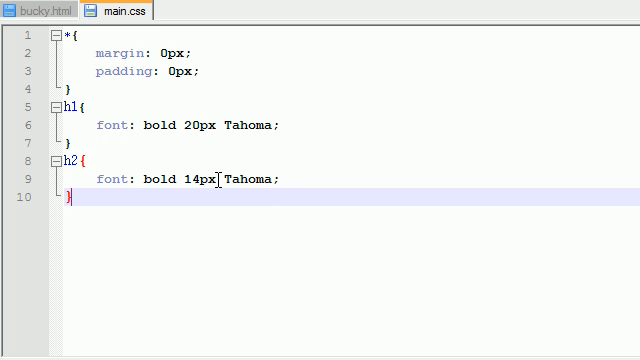
Add an empty line after the h2 rule and bring the rendered page back up
key("Return")
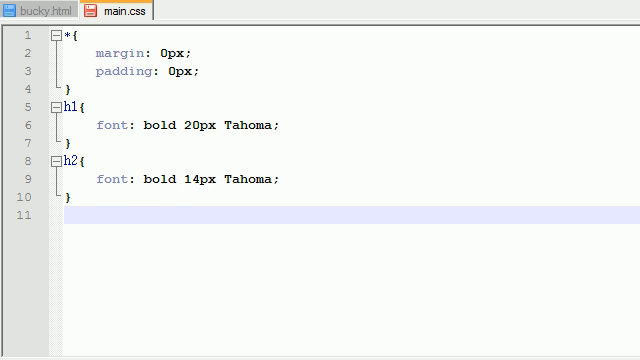
key("alt+Tab")
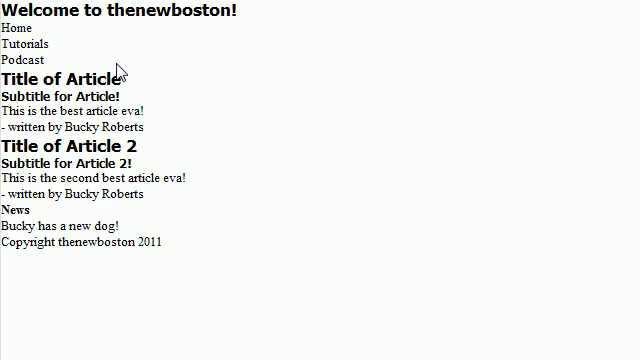
left_click_drag(100, 10, 12, 10)
left_click_drag(34, 28, 0, 28)
left_click_drag(40, 44, 10, 42)
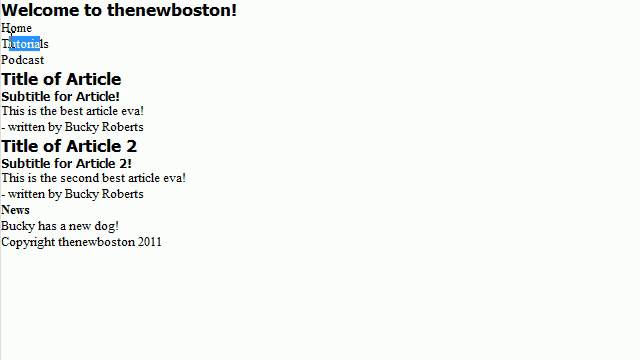
left_click_drag(36, 60, 18, 60)
left_click(70, 79)
double_click(52, 79)
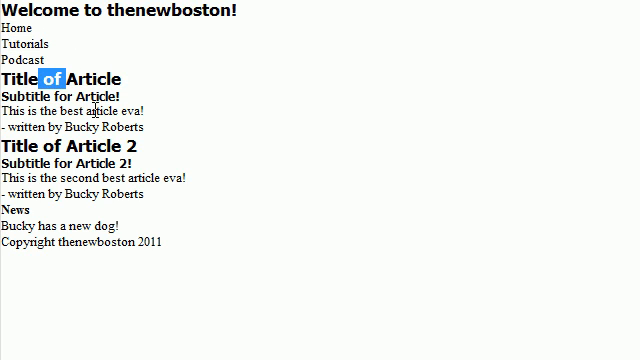
left_click_drag(96, 96, 76, 96)
left_click(149, 103)
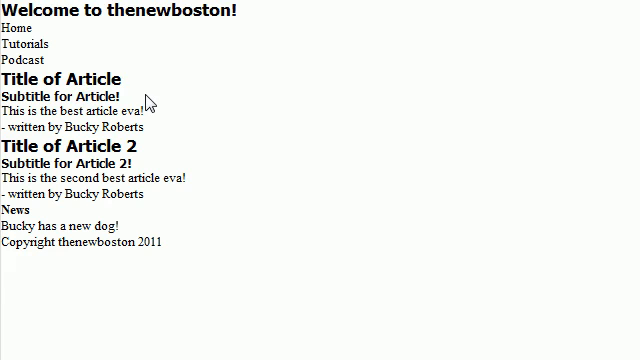
Type the grouped selector header, section, footer, aside, nav, article, hgroup{} on line 11, fixing typos
key("alt+Tab")
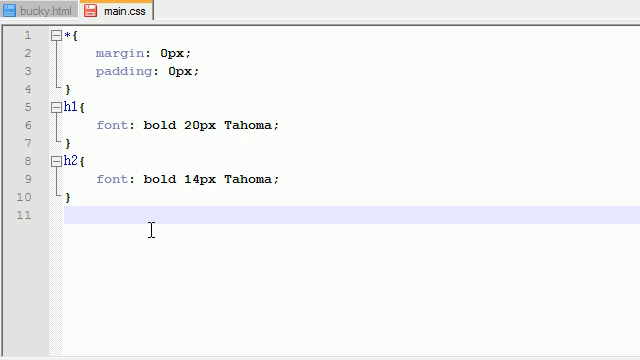
type("header, ")
type("sectionm")
key("BackSpace")
type(", ")
type("footer,")
type(" aside, ")
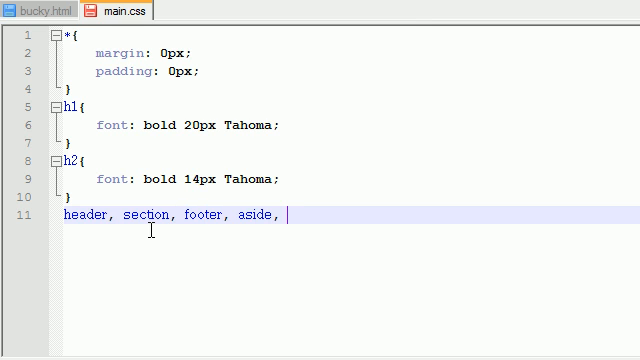
type("nav,")
type(" artcile")
key("BackSpace")
key("BackSpace")
key("BackSpace")
key("BackSpace")
key("BackSpace")
type("le")
key("BackSpace")
key("BackSpace")
key("BackSpace")
type("icle")
type(", hg")
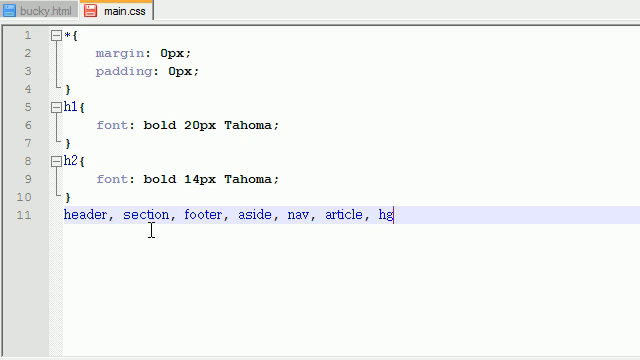
type("roup{")
type("}")
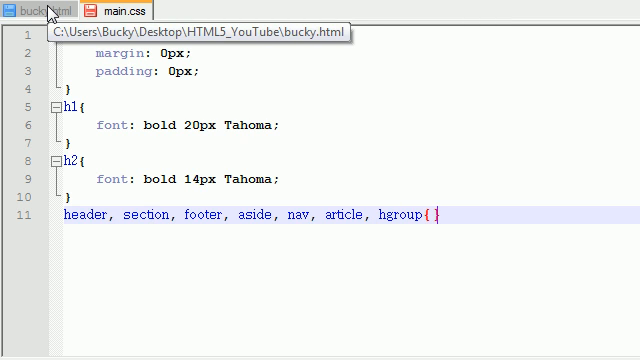
Point through each of the seven HTML5 selectors, then switch to bucky.html
left_click(66, 214)
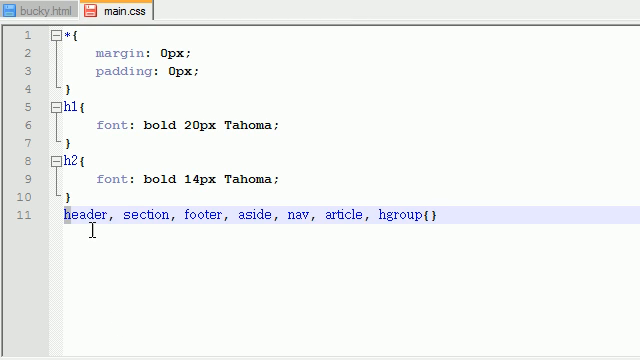
left_click(124, 215)
left_click(186, 214)
left_click(242, 214)
left_click(290, 214)
left_click(328, 214)
left_click(380, 214)
left_click(45, 11)
mouse_move(633, 180)
left_mouse_down()
mouse_move(633, 85)
mouse_move(633, 215)
left_mouse_up()
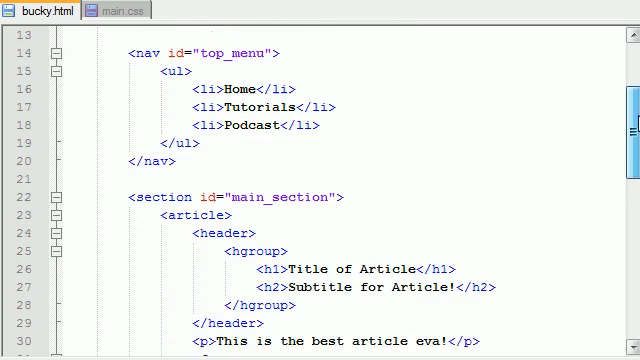
Return to main.css and place the caret between the grouped selector's empty braces
left_click(116, 11)
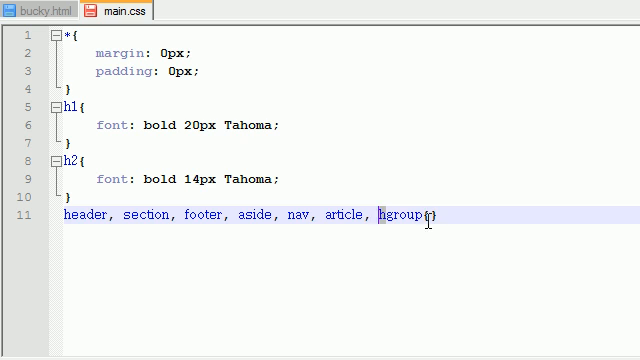
left_click(432, 214)
Declare display:block; for the grouped HTML5 elements and add a blank line 14 after the rule
key("Return")
key("Return")
key("BackSpace")
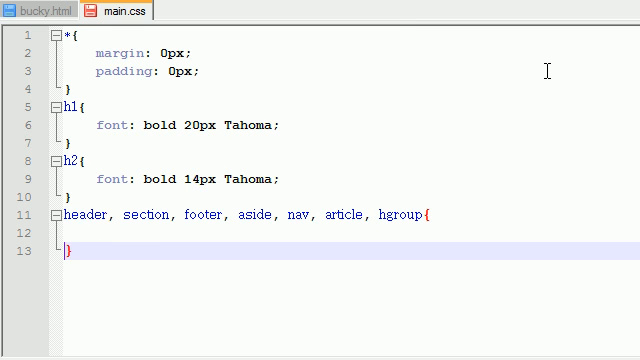
key("Up")
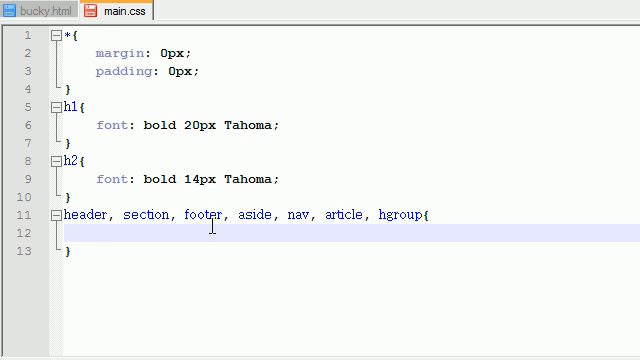
key("Tab")
type("dis")
type("play:bl")
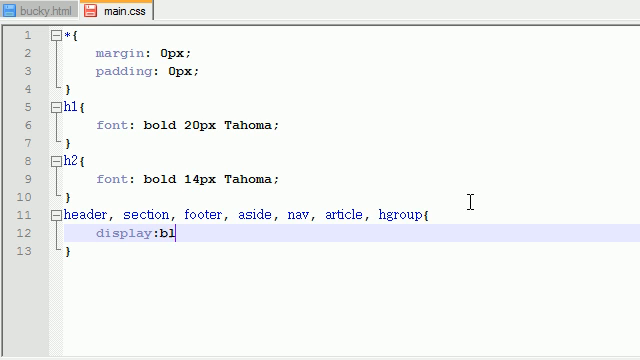
type("ock;")
left_click_drag(208, 233, 96, 233)
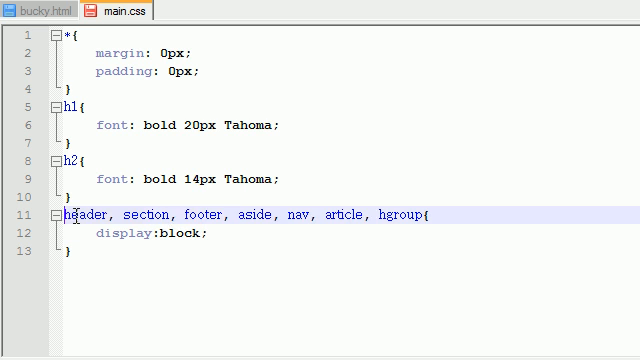
left_click_drag(64, 214, 421, 214)
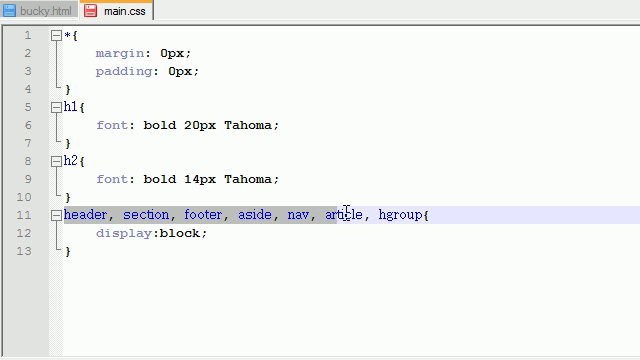
left_click(156, 253)
key("Return")
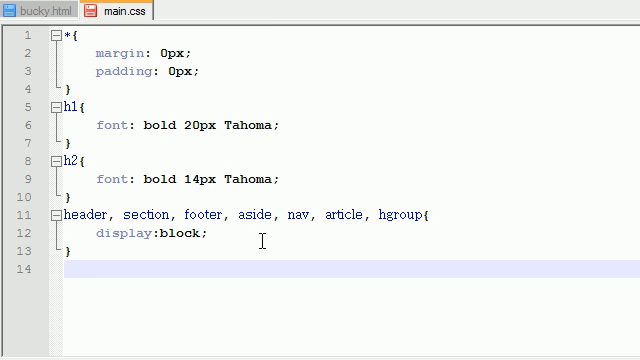
type("body")
type("{}")
Open the new body{} rule onto separate lines with an indented empty line
key("Left")
key("Return")
key("Return")
key("Up")
key("Tab")
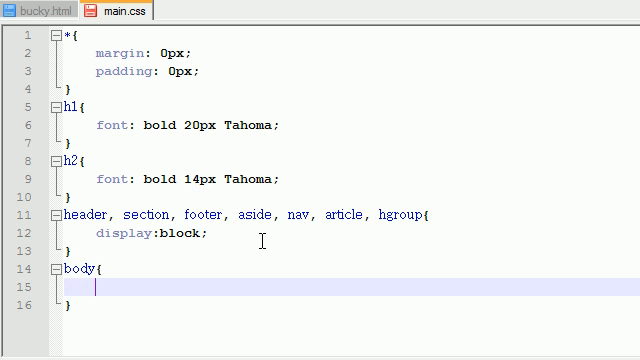
Check the body tag and big_wrapper div in bucky.html, then return to main.css
left_click(45, 11)
scroll(176, 169, "up", 10)
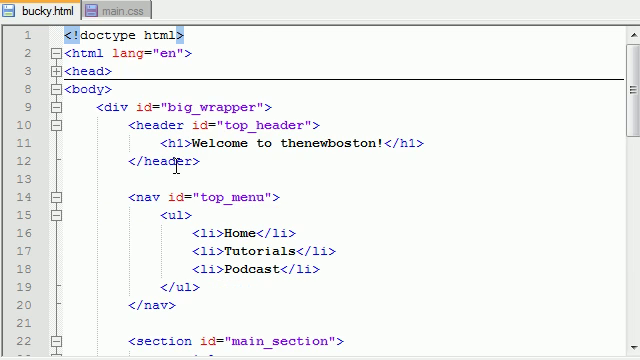
left_click(121, 107)
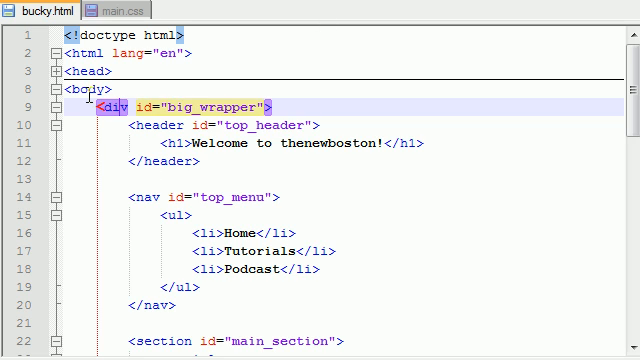
left_click(143, 89)
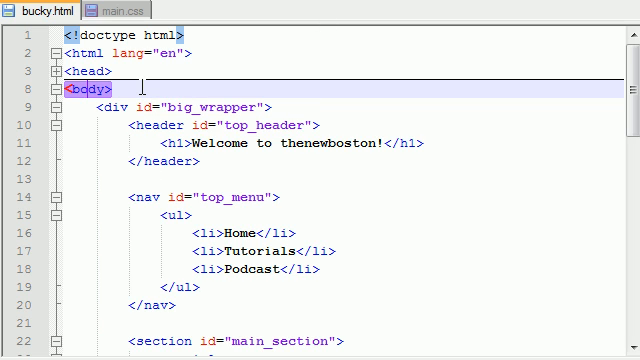
left_click(123, 11)
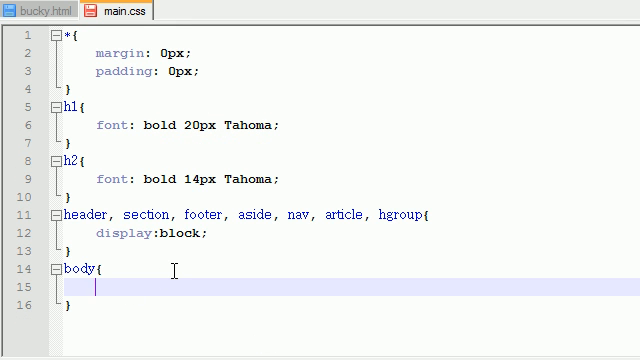
type("text")
type("-align:")
type("center;")
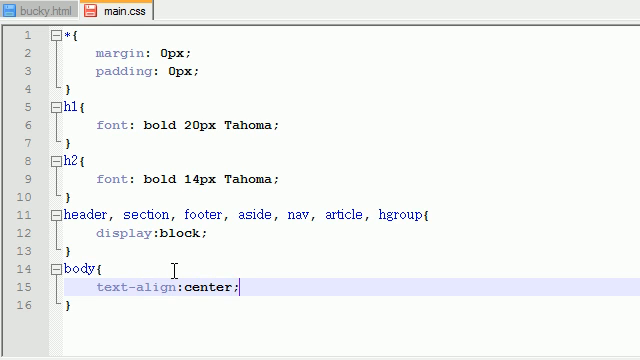
Add text-align:center; to the body rule, glancing at the big_wrapper div in bucky.html
left_click(37, 11)
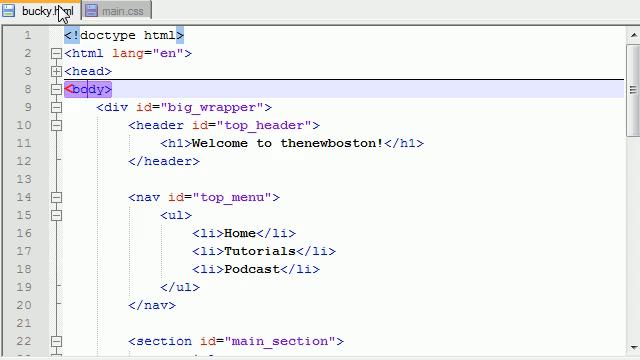
left_click(113, 108)
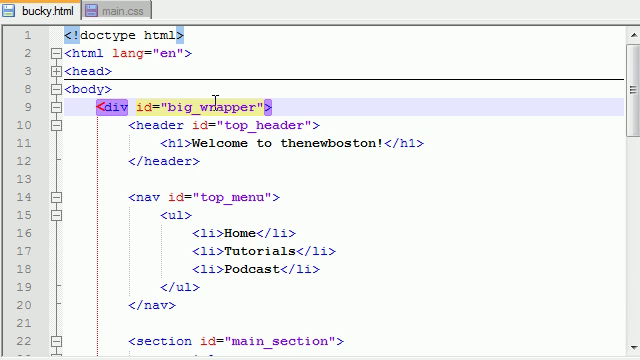
left_click(126, 11)
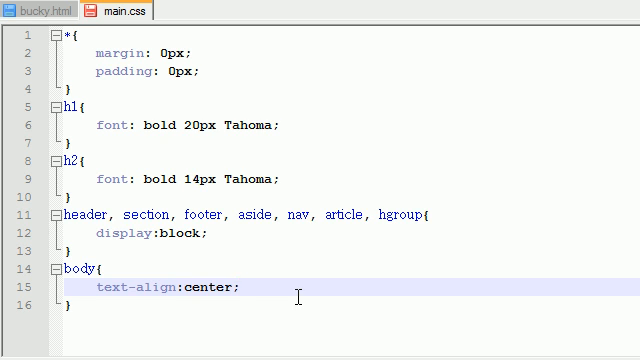
left_click_drag(239, 287, 96, 287)
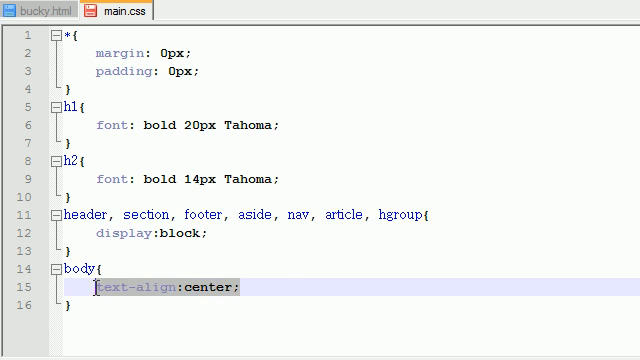
left_click(273, 289)
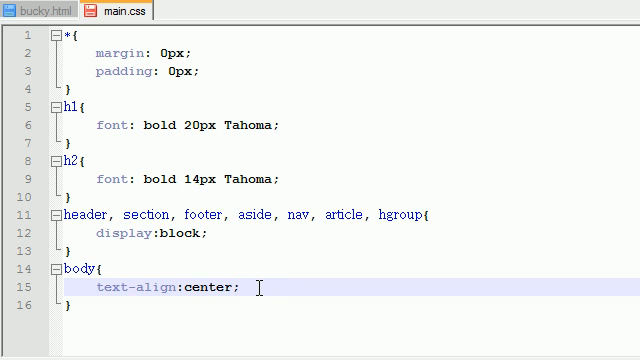
left_click_drag(240, 287, 97, 287)
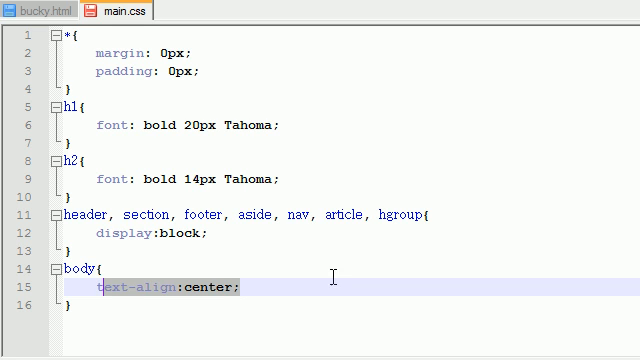
left_click(271, 290)
key("ctrl+a")
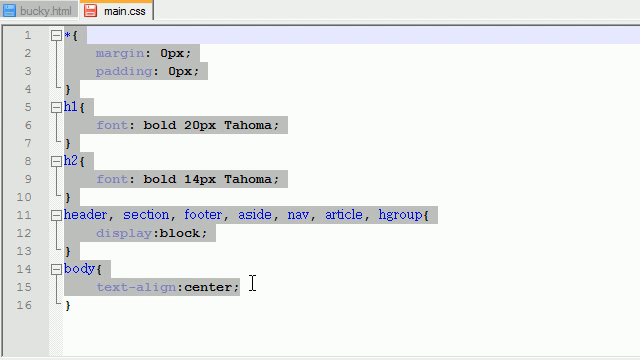
left_click(259, 290)
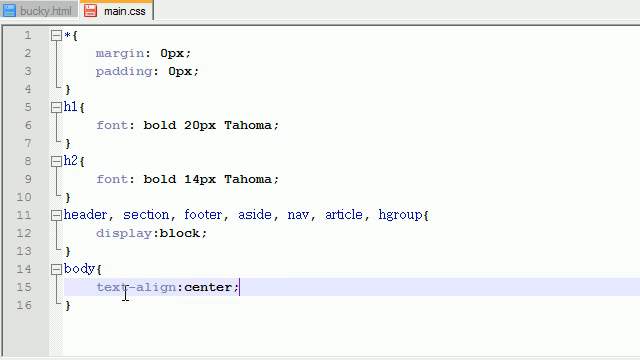
key("ctrl+a")
left_click(314, 157)
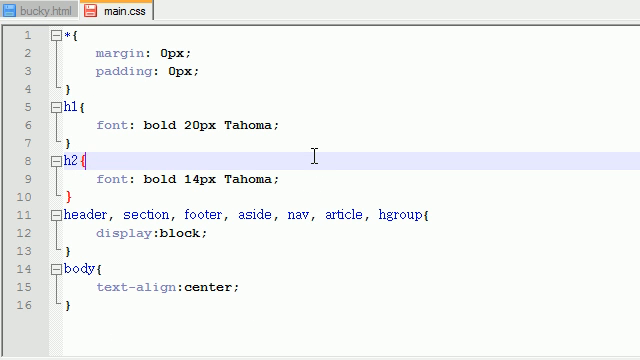